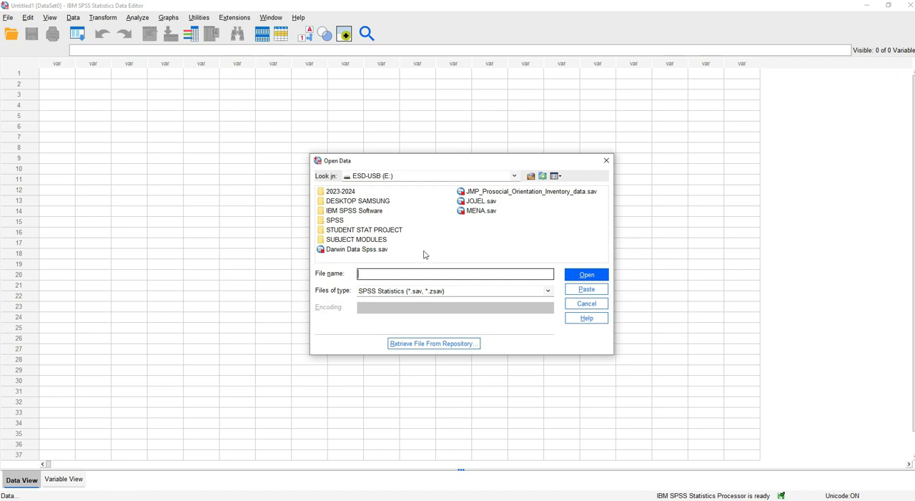
Import the coded (2) worksheet of STAT ACTIVITY.xlsx from the STUDENT STAT PROJECT folder, reading variable names from the first row
click(373, 233)
double_click(373, 234)
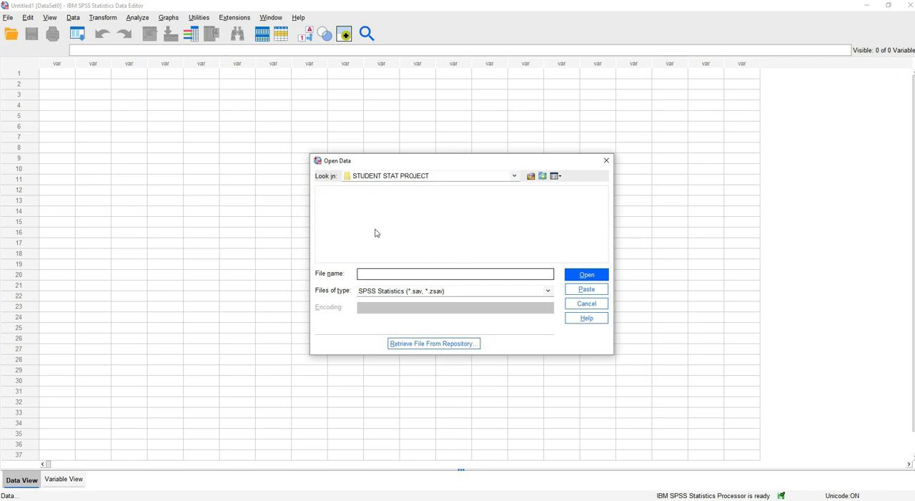
click(545, 294)
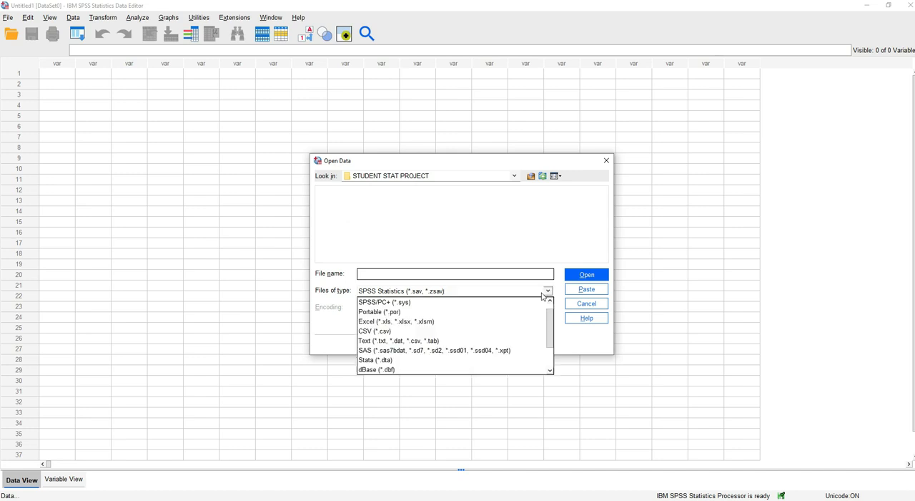
click(446, 320)
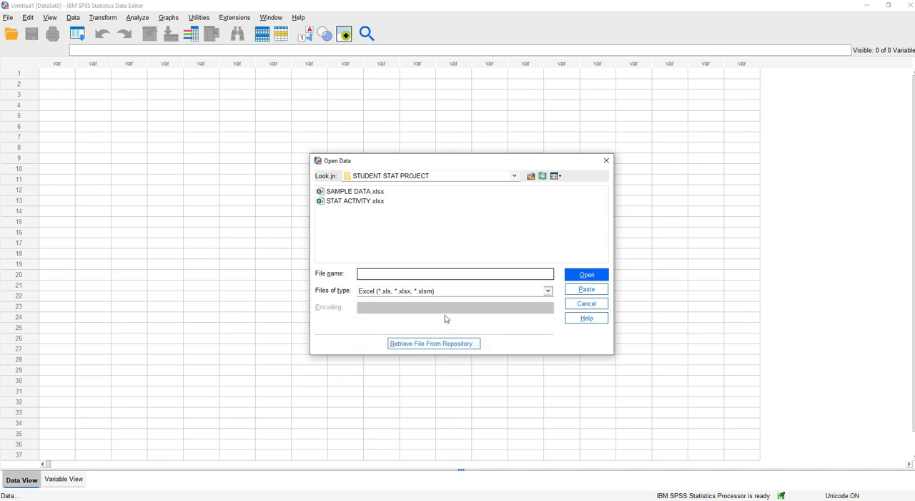
click(363, 203)
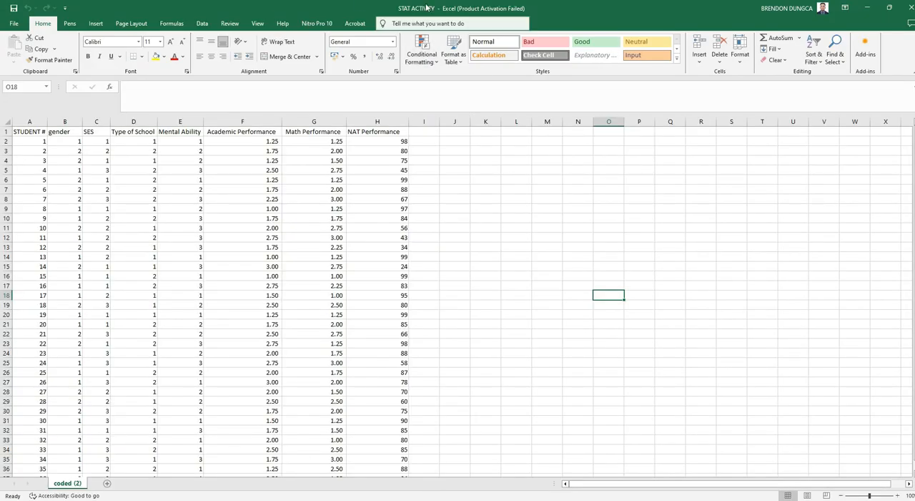
click(867, 8)
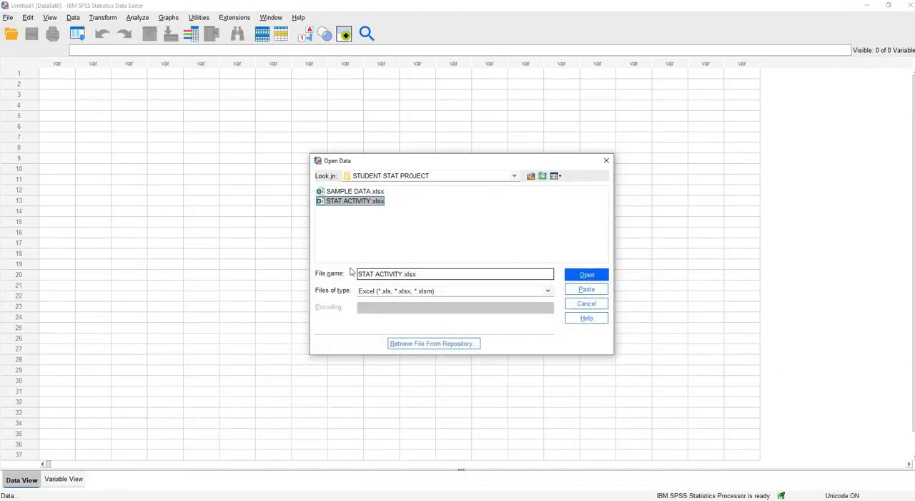
click(584, 275)
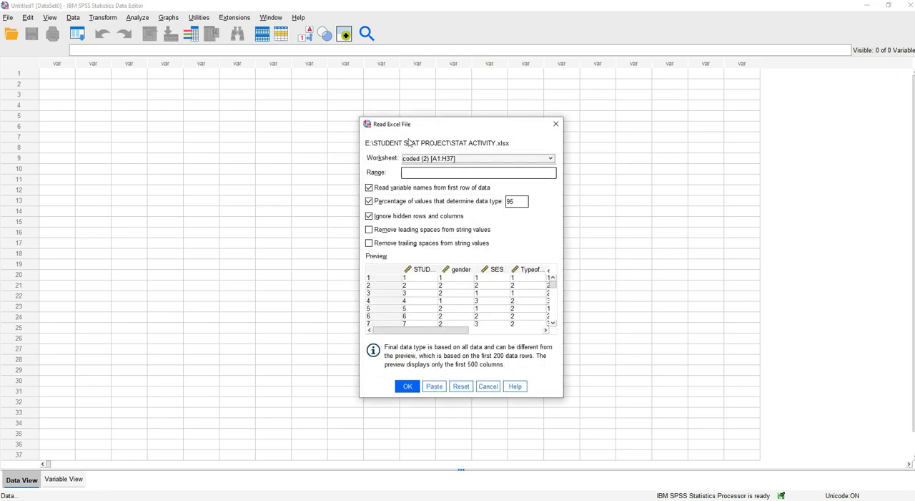
click(408, 385)
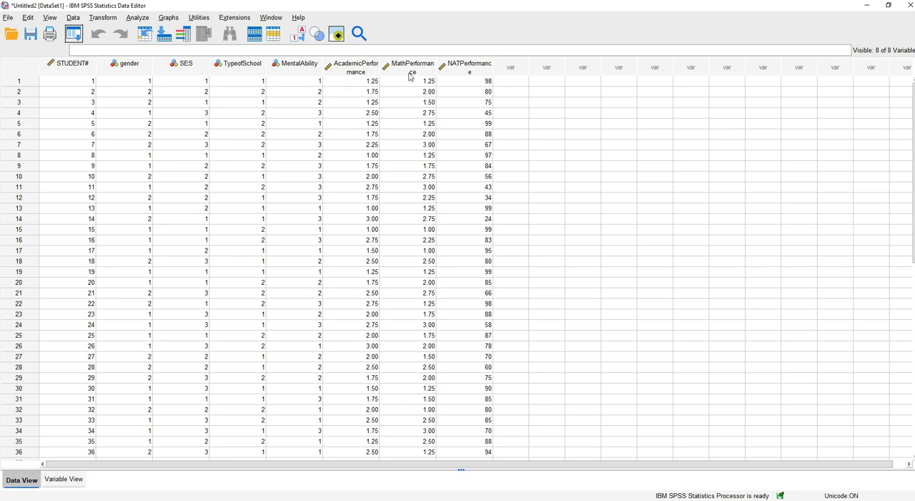
scroll(379, 239, down, 4)
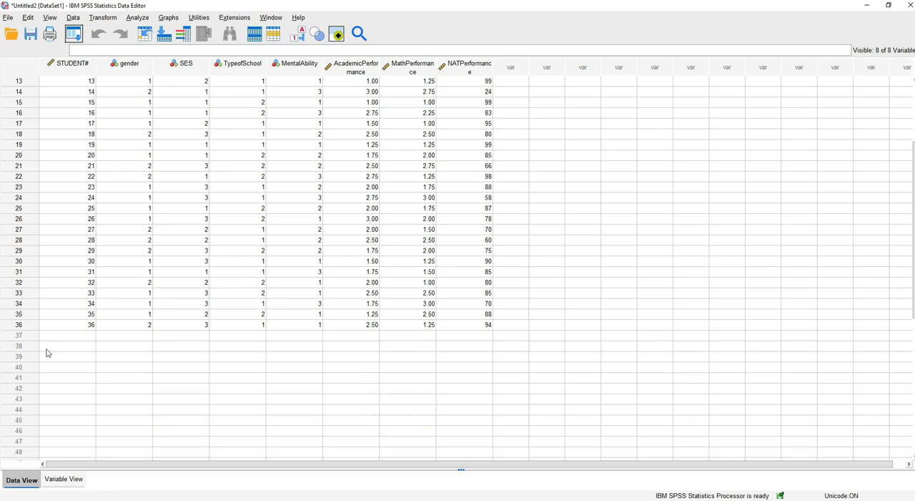
scroll(256, 320, up, 4)
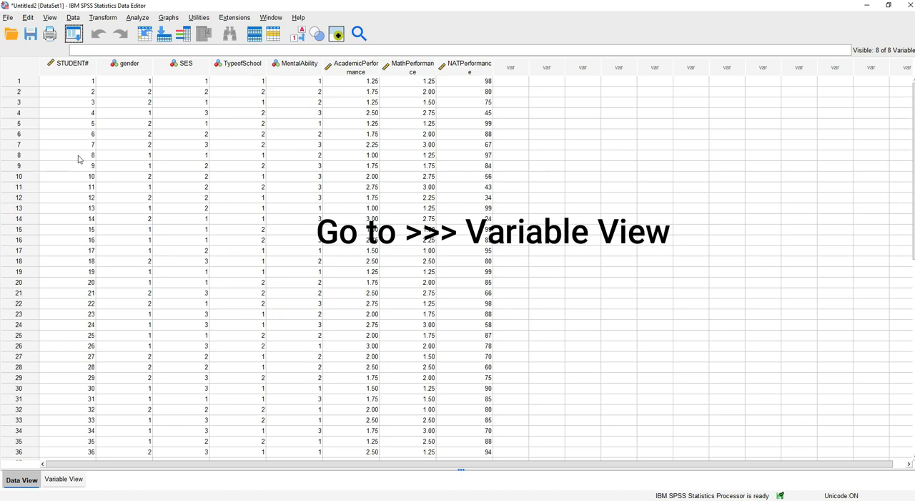
Add the value label 1 = Male to the gender variable, consulting the gender codes in the SAMPLE DATA Excel workbook
click(59, 480)
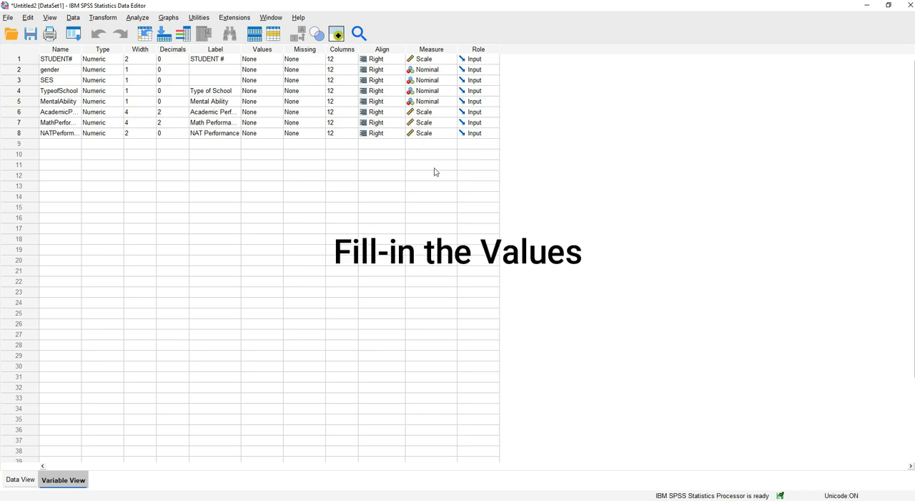
click(264, 62)
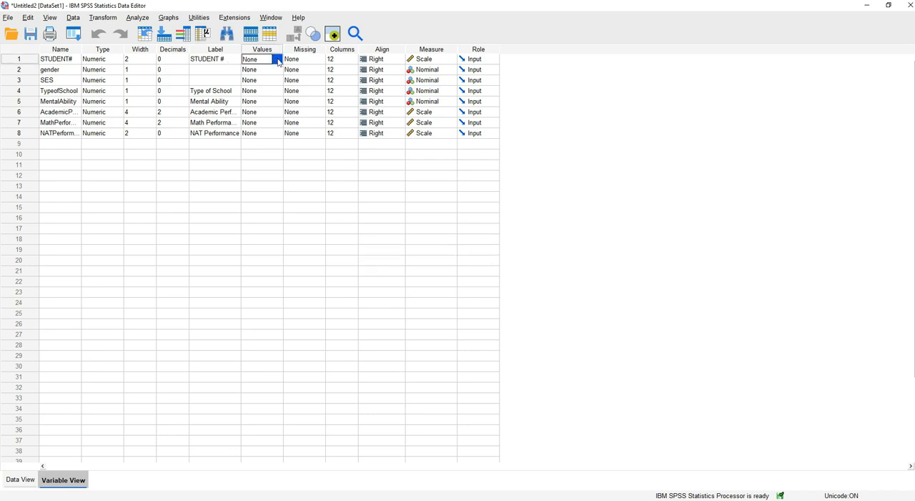
double_click(279, 71)
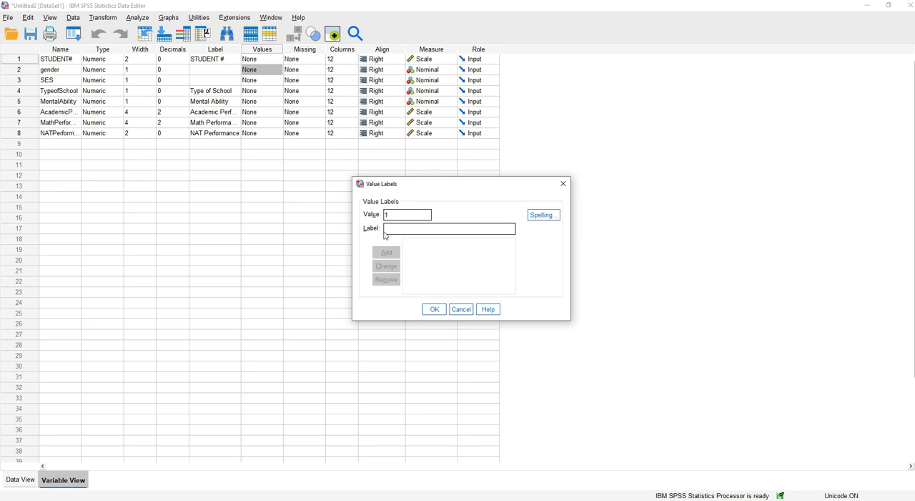
text(Male)
click(273, 499)
drag(487, 161, 492, 180)
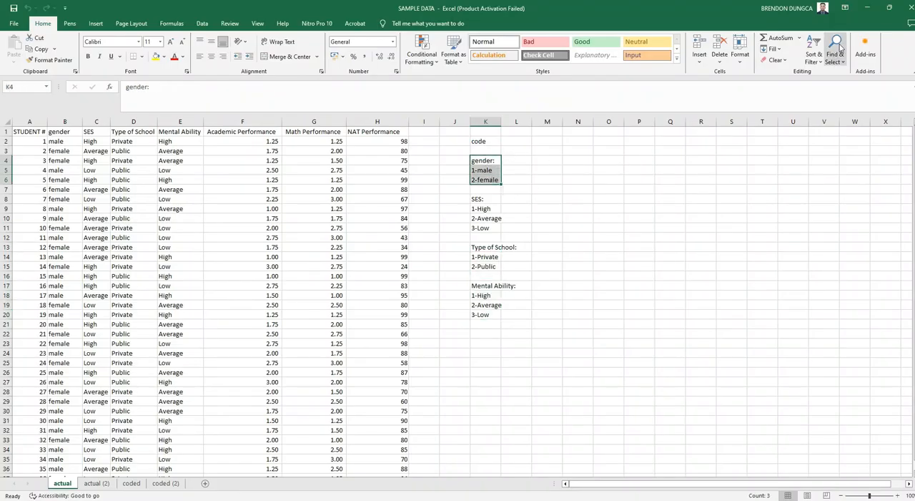
click(868, 8)
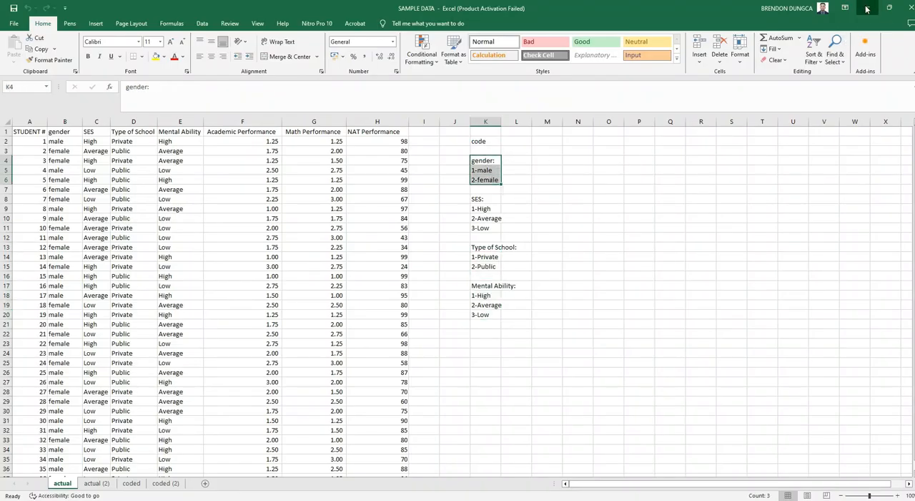
mouse_move(395, 450)
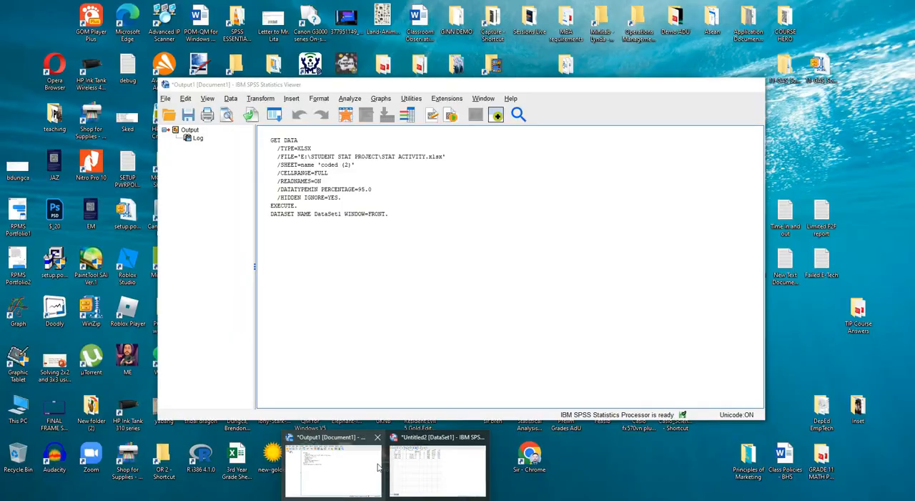
click(437, 468)
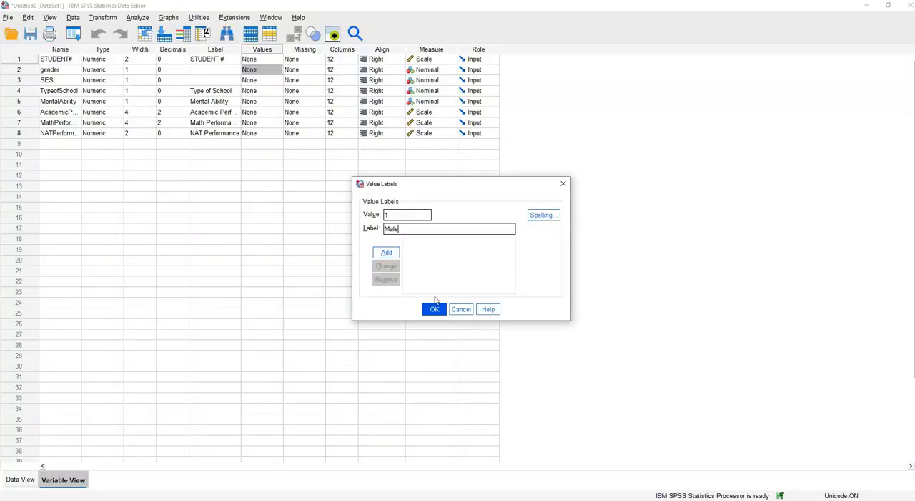
click(387, 254)
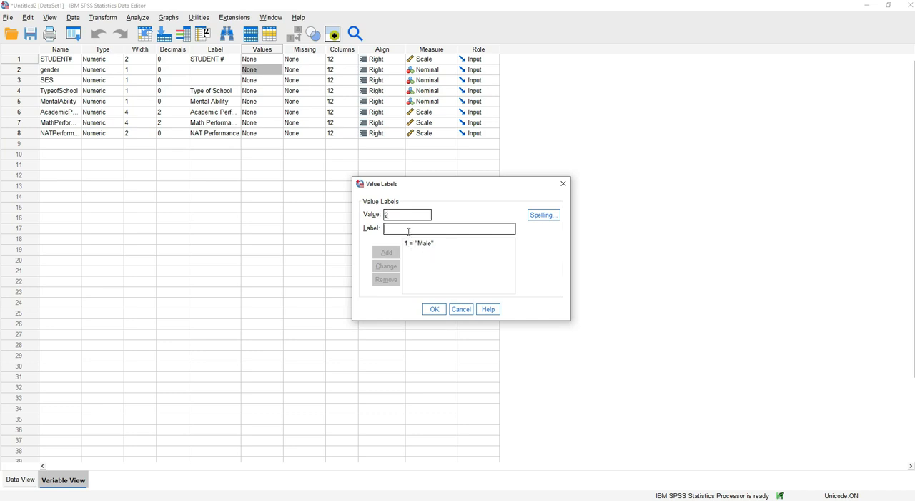
Add the value label 2 = Female and apply the labels to the gender variable
text(Female)
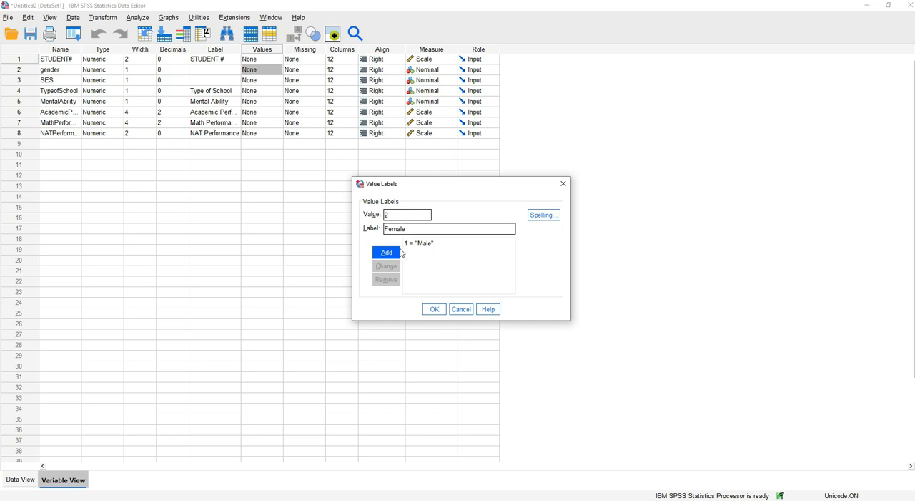
click(399, 252)
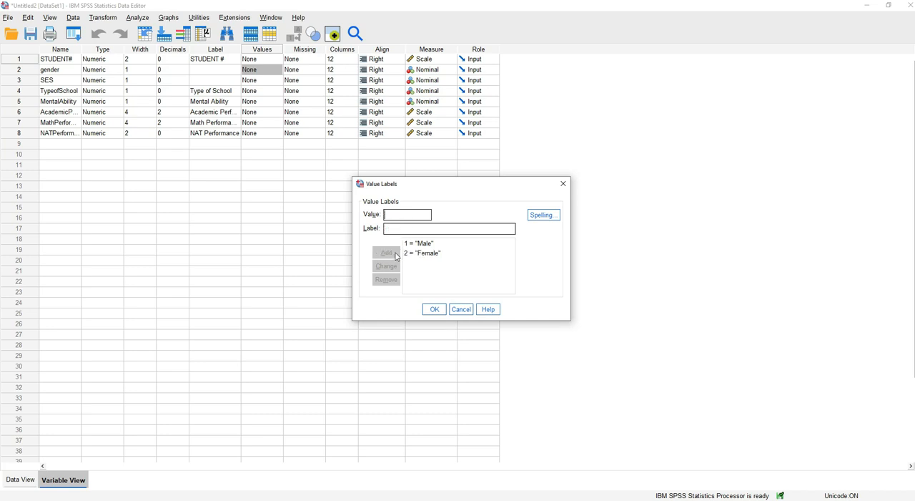
click(434, 309)
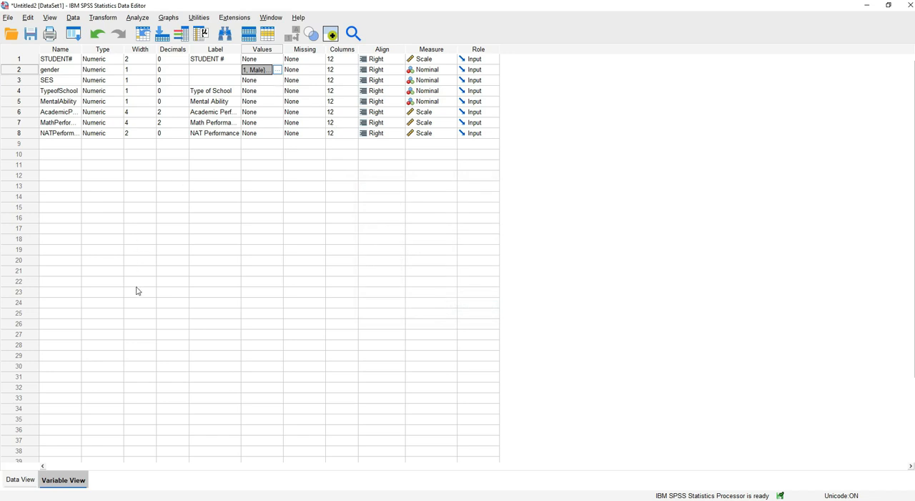
Show value labels instead of numeric codes in the data grid and review the gender column
click(26, 480)
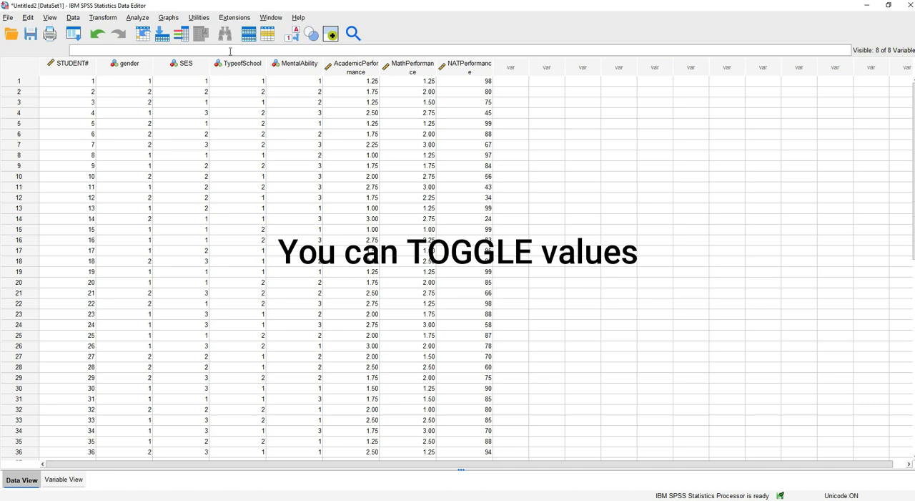
click(292, 34)
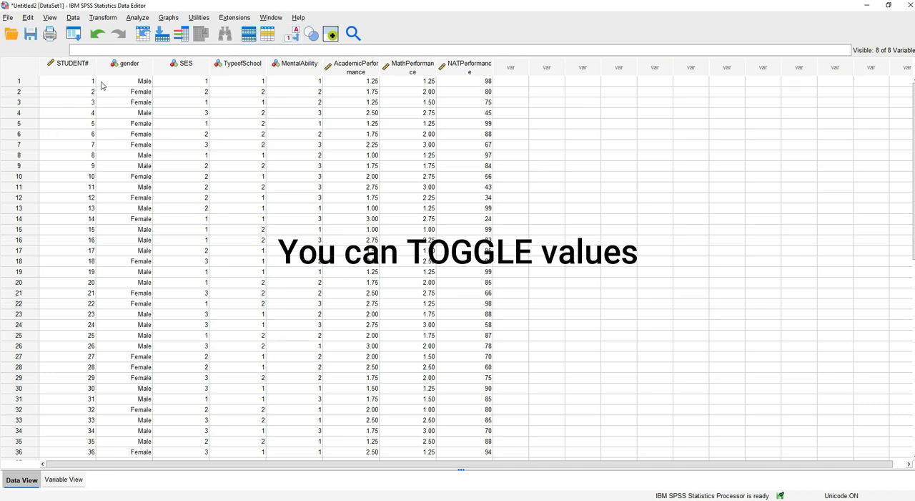
scroll(132, 339, down, 4)
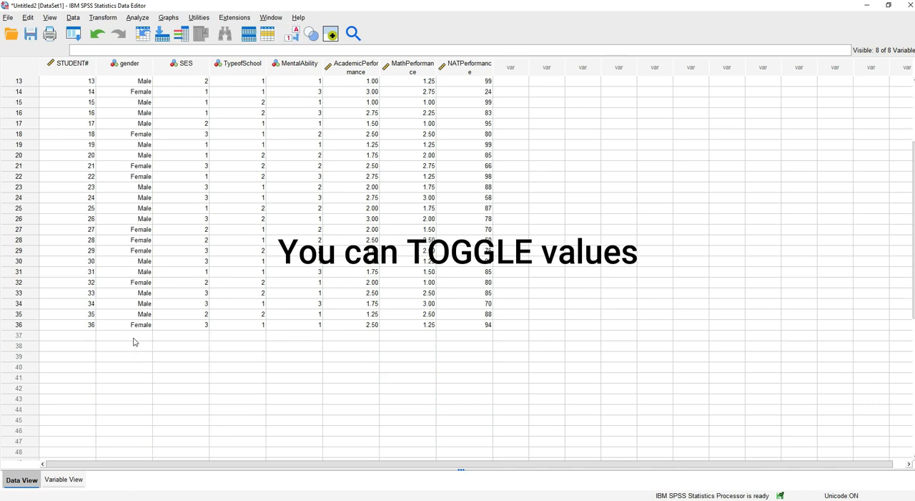
scroll(134, 345, up, 4)
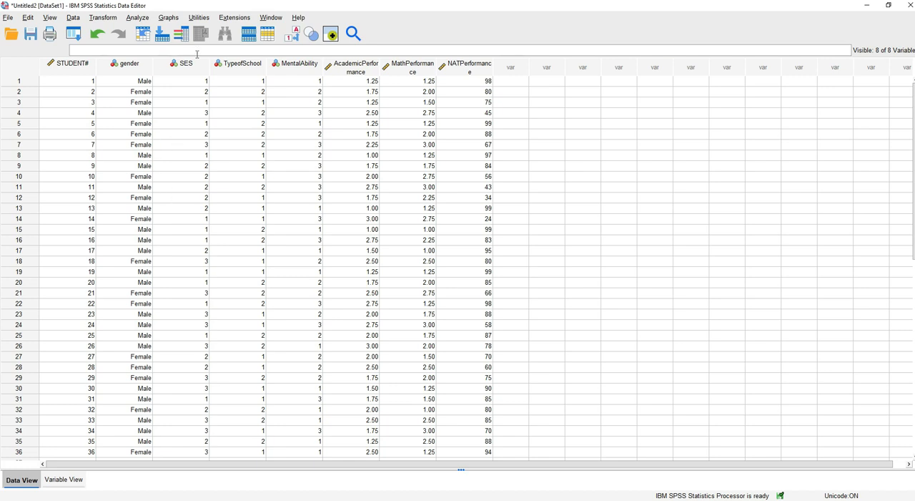
Toggle the value labels off and on to compare the gender codes with their labels
click(289, 34)
click(289, 34)
click(293, 35)
click(293, 36)
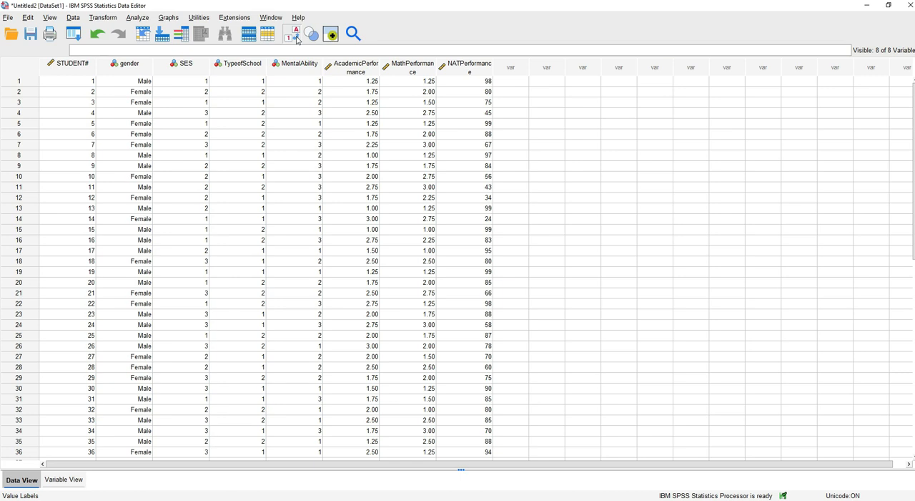
Open the value labels of the SES variable and look up the SES codes in the SAMPLE DATA Excel workbook
click(54, 480)
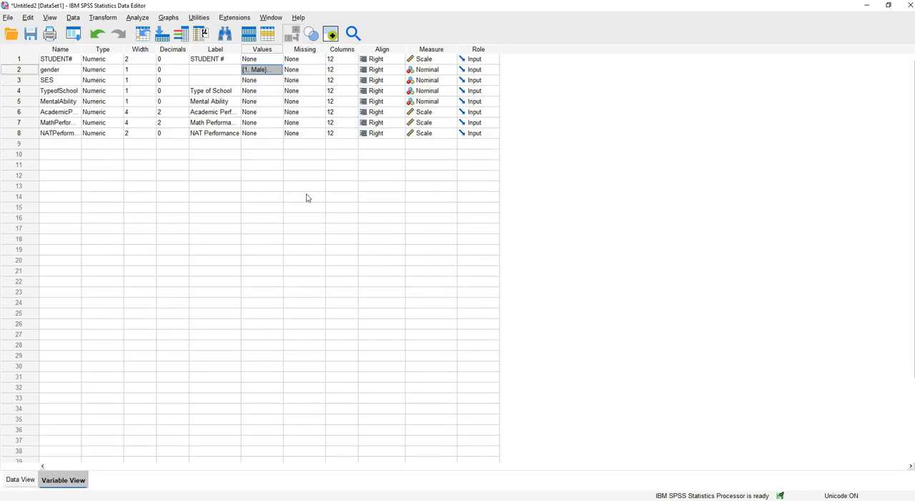
click(279, 81)
click(279, 81)
click(313, 499)
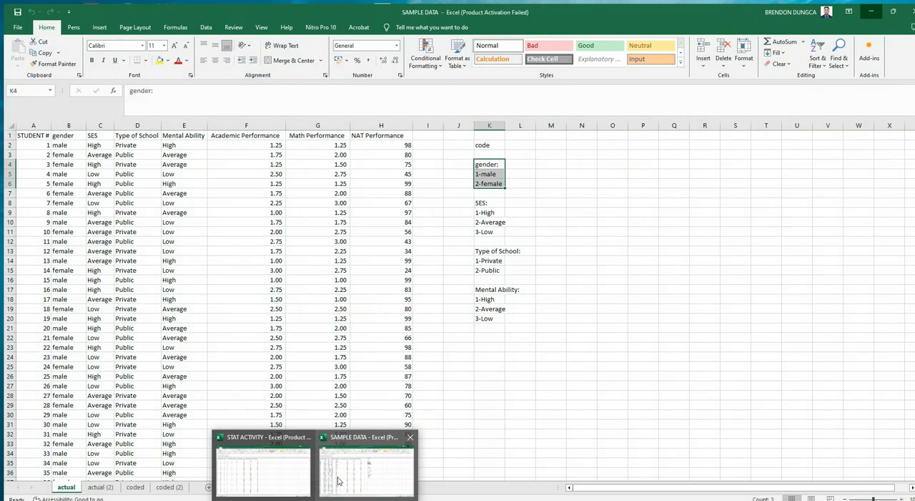
click(337, 478)
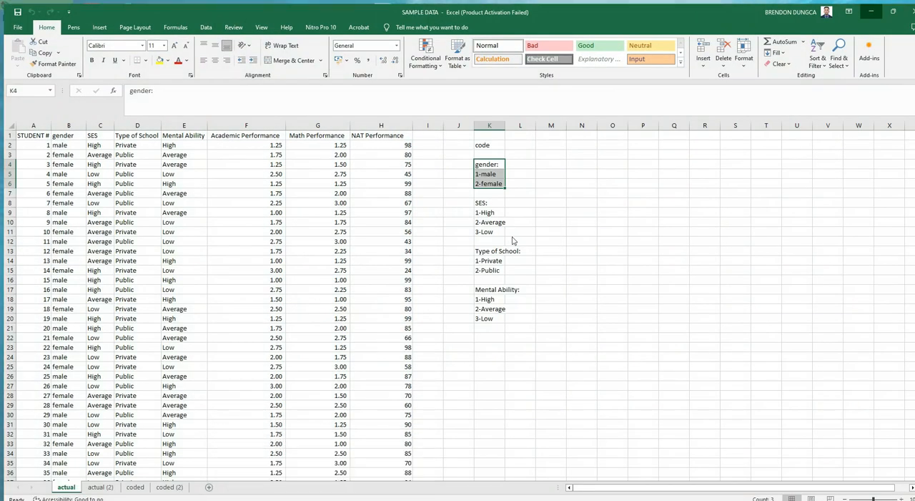
drag(489, 198, 501, 236)
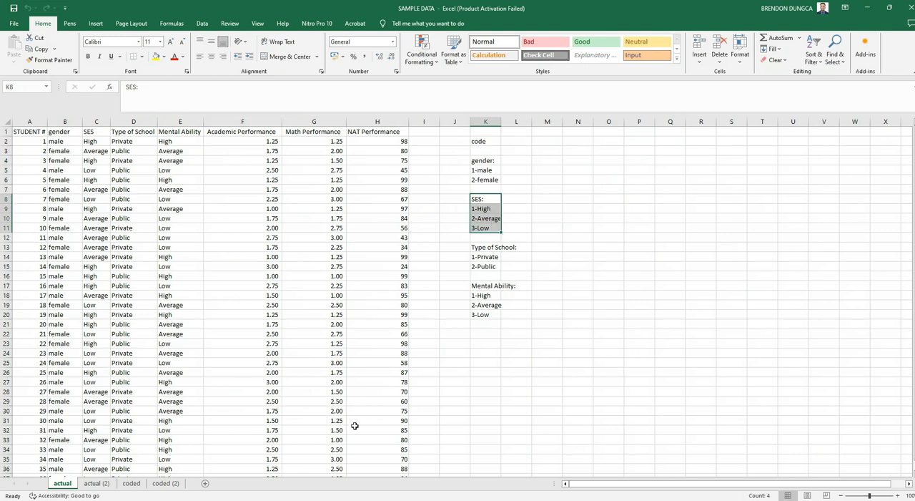
mouse_move(314, 499)
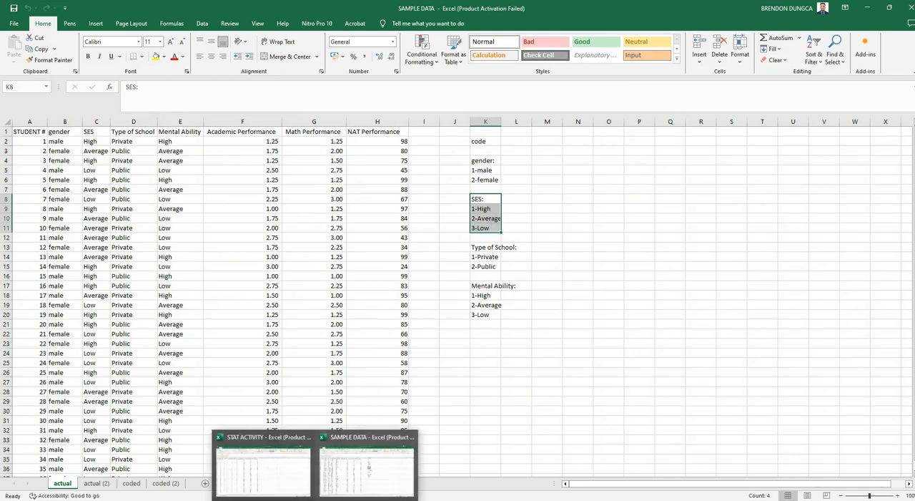
mouse_move(385, 500)
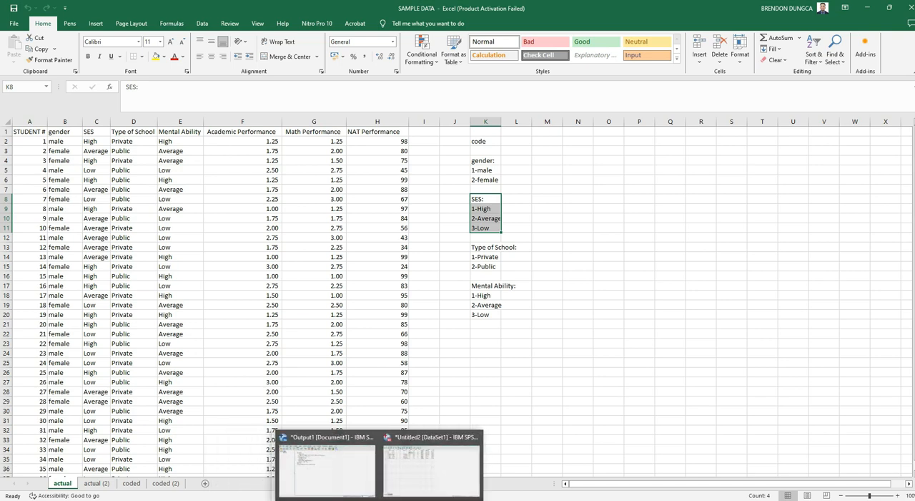
click(413, 464)
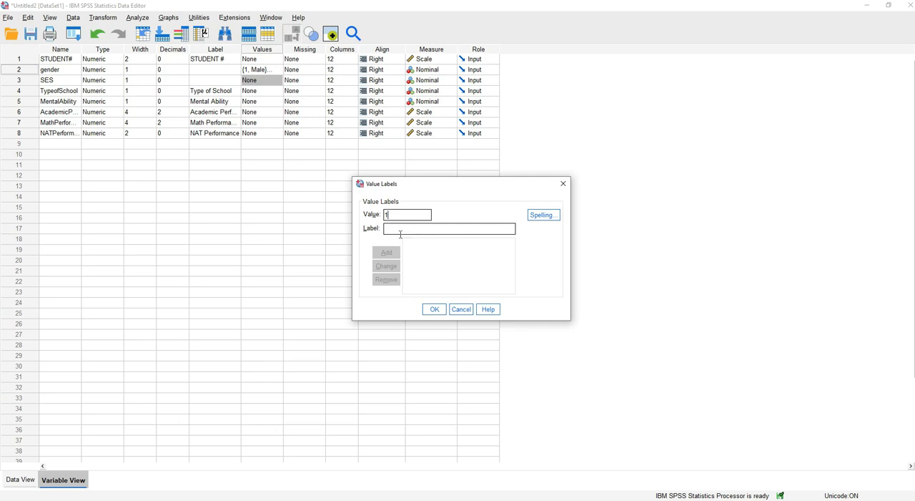
Define the SES value labels as 1 = High, 2 = Average and 3 = Low
text(High)
click(398, 252)
text(Average)
click(389, 252)
text(Low)
click(373, 252)
click(432, 312)
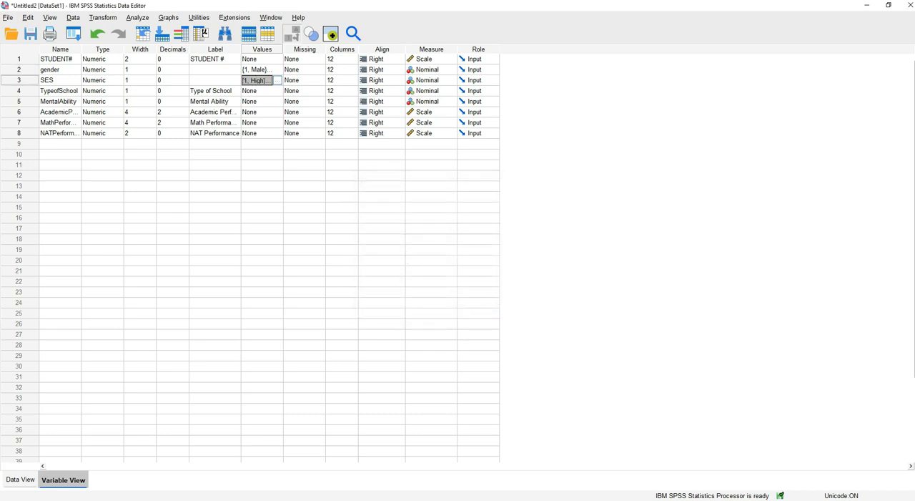
Review the SES labels across all student records in the data grid
click(14, 480)
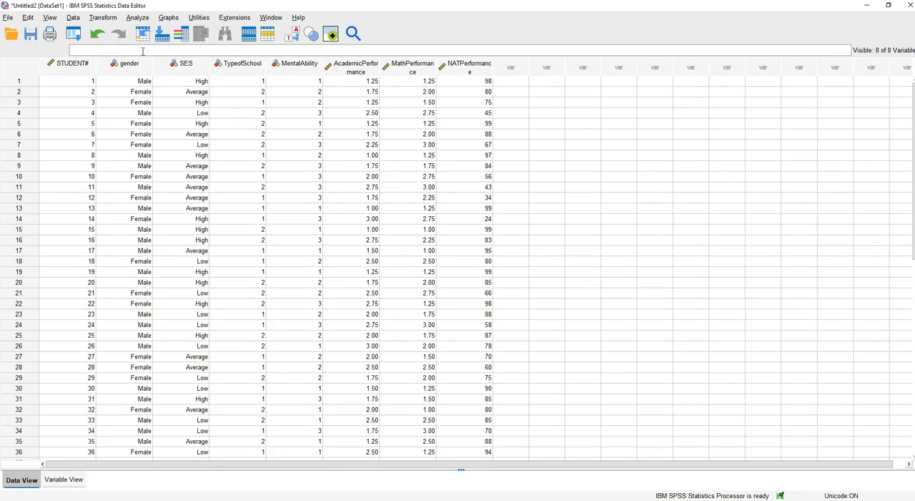
scroll(208, 132, down, 5)
scroll(218, 126, up, 5)
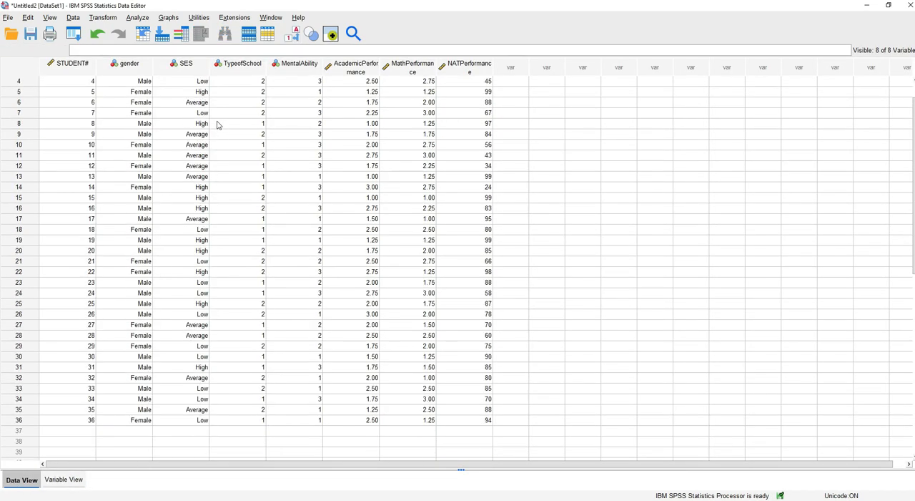
Toggle the value labels off and on to compare the SES codes with their labels
click(290, 36)
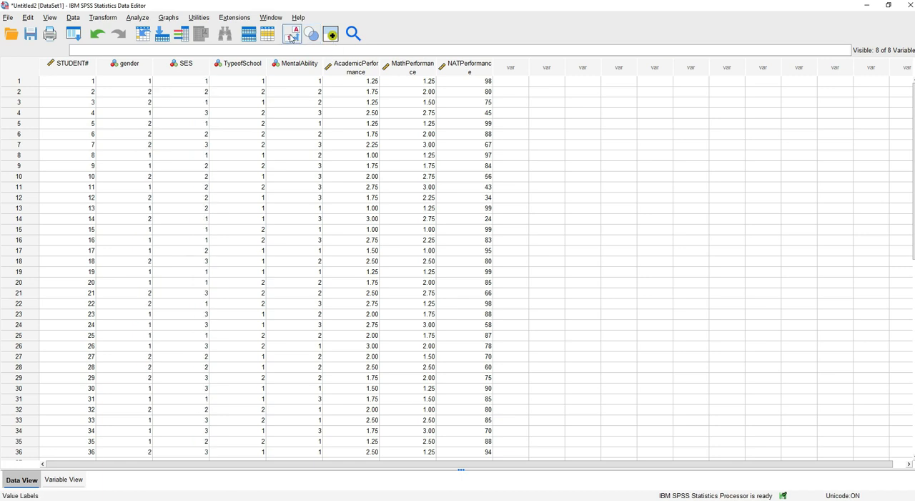
click(291, 36)
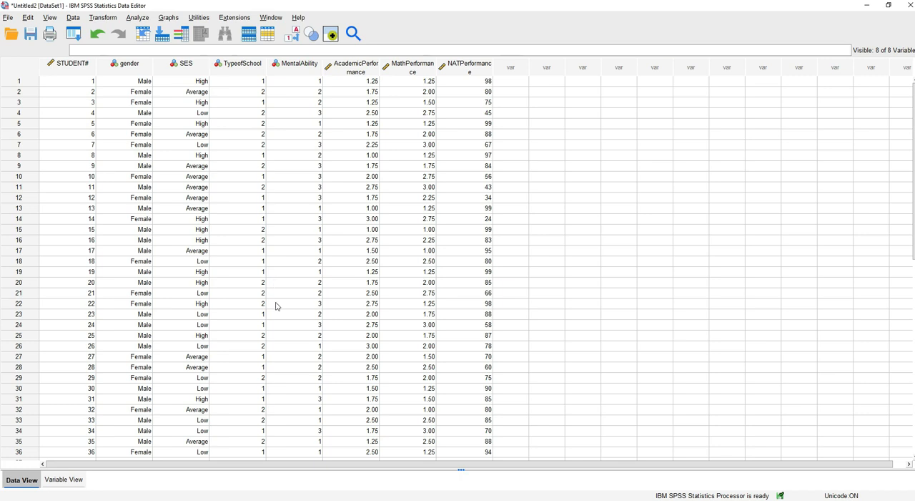
Open the value labels of the TypeofSchool variable and look up the Type of School codes in the SAMPLE DATA Excel workbook
click(63, 479)
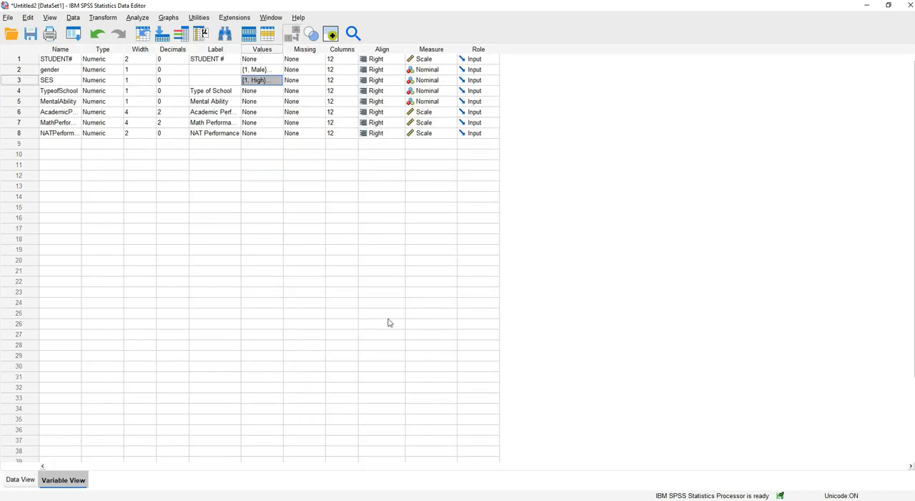
click(272, 91)
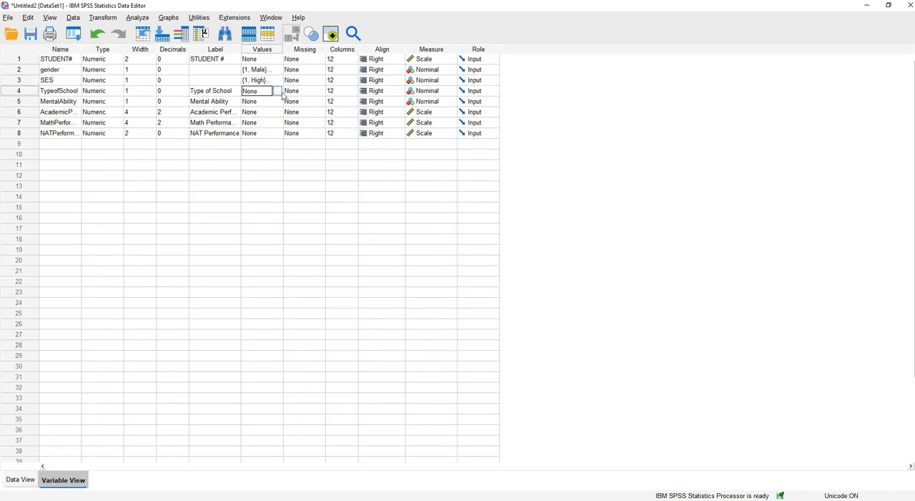
click(278, 90)
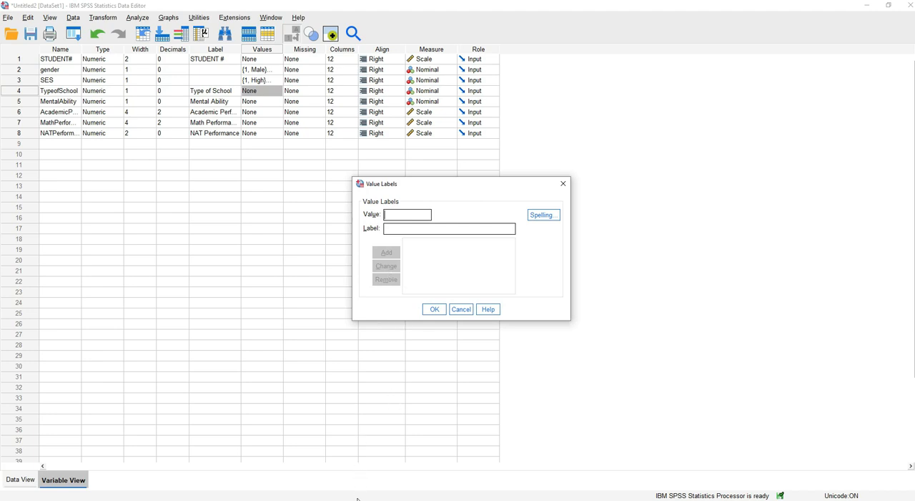
mouse_move(316, 500)
click(359, 468)
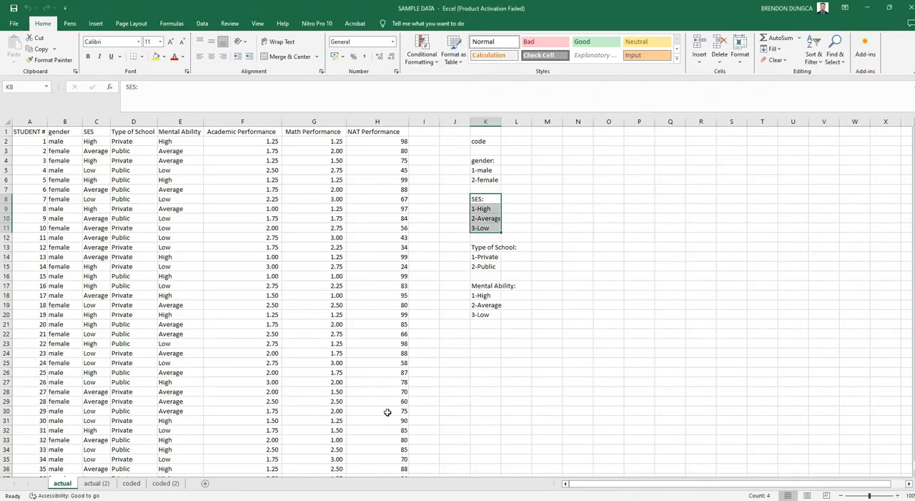
click(483, 248)
drag(483, 248, 485, 266)
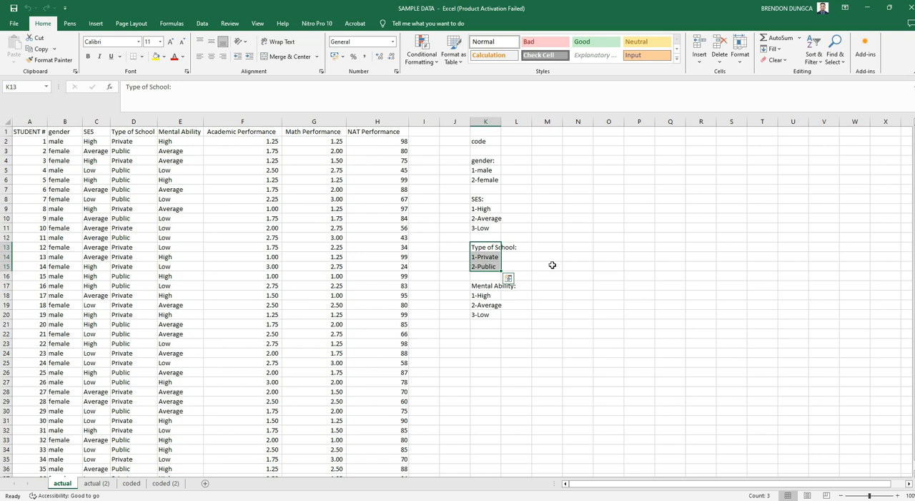
Back in SPSS, define the TypeofSchool value labels as 1 = Private and 2 = Public
mouse_move(386, 497)
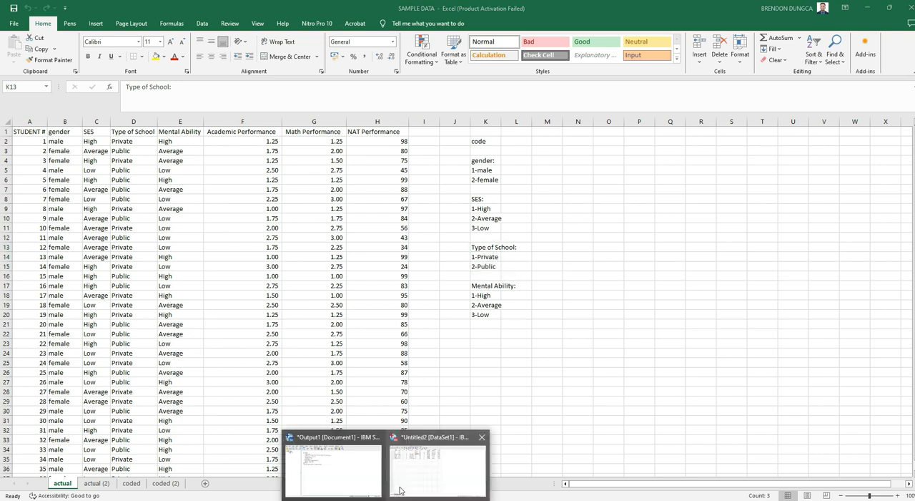
click(358, 468)
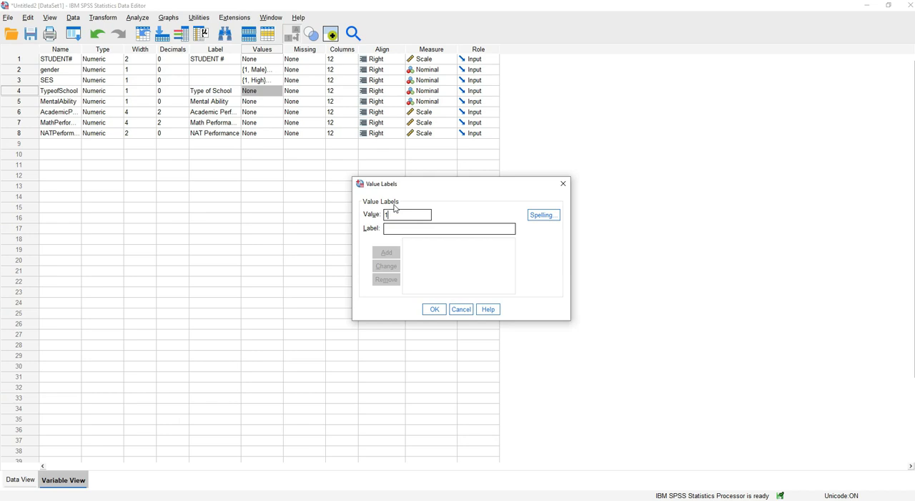
text(Public)
click(386, 253)
text(P)
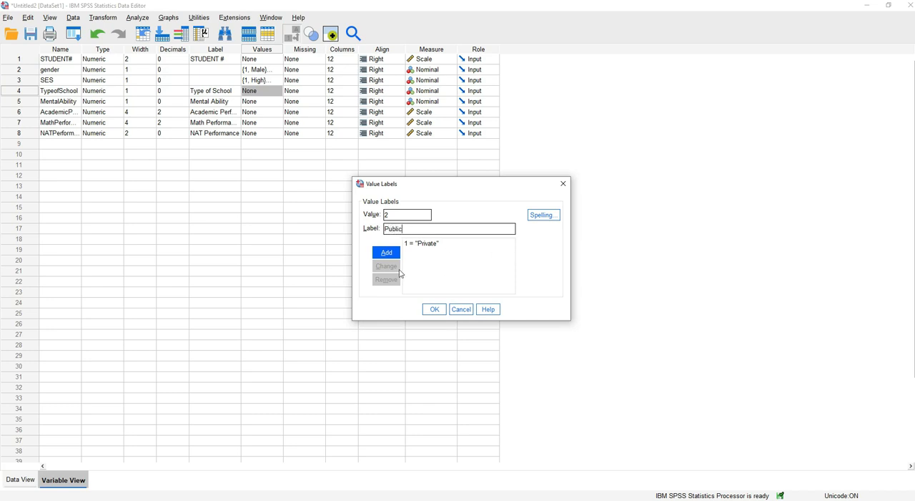
click(386, 252)
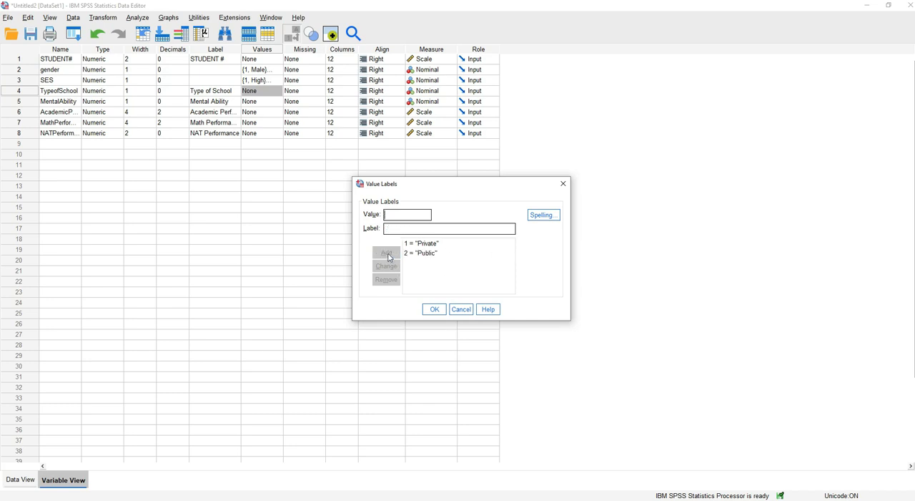
click(435, 309)
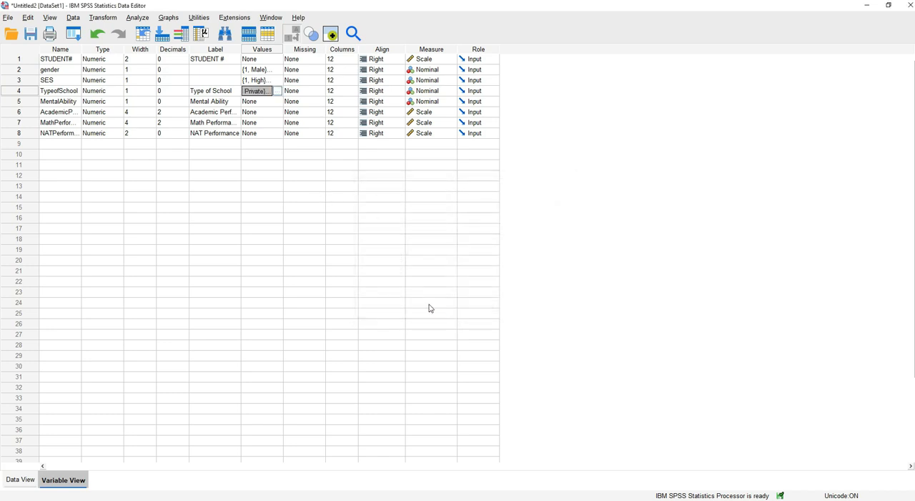
Review the TypeofSchool labels in the data grid, toggling value labels off and on to compare them with the codes
click(21, 479)
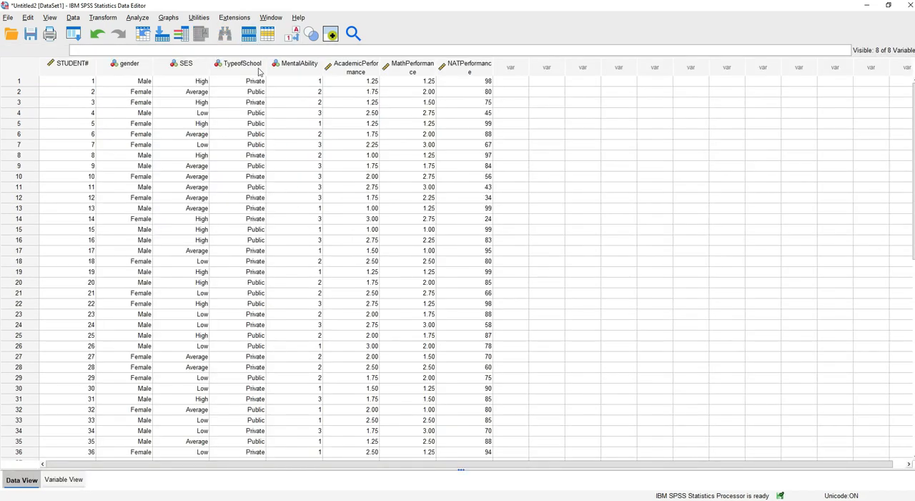
scroll(278, 388, down, 4)
scroll(278, 386, up, 4)
click(292, 35)
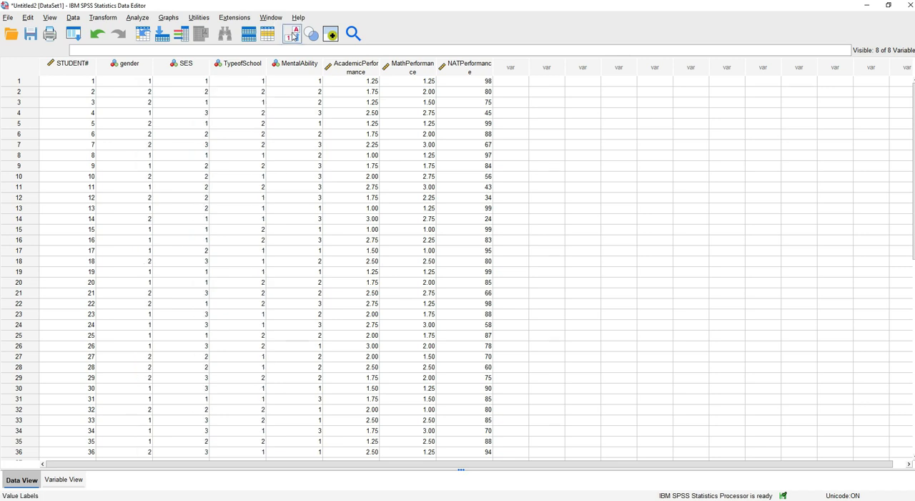
click(293, 34)
click(293, 34)
click(293, 34)
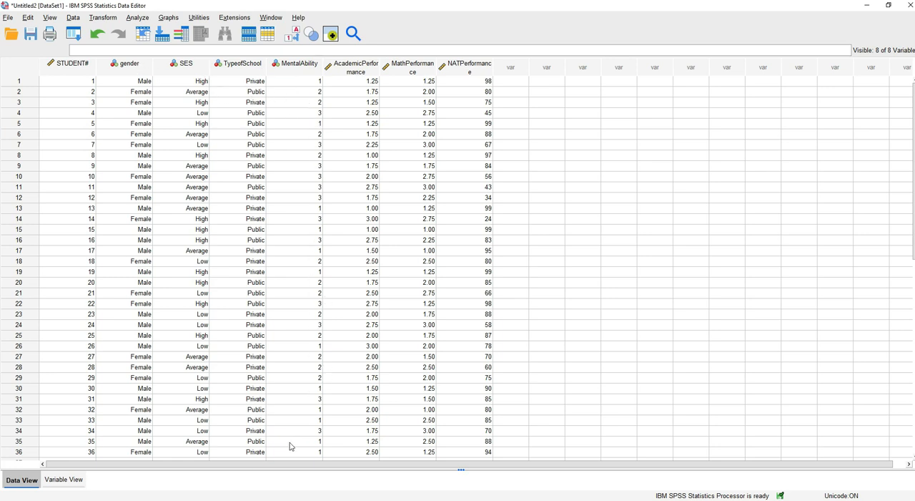
Open the value labels of the MentalAbility variable and look up the Mental Ability codes in the SAMPLE DATA Excel workbook
click(73, 479)
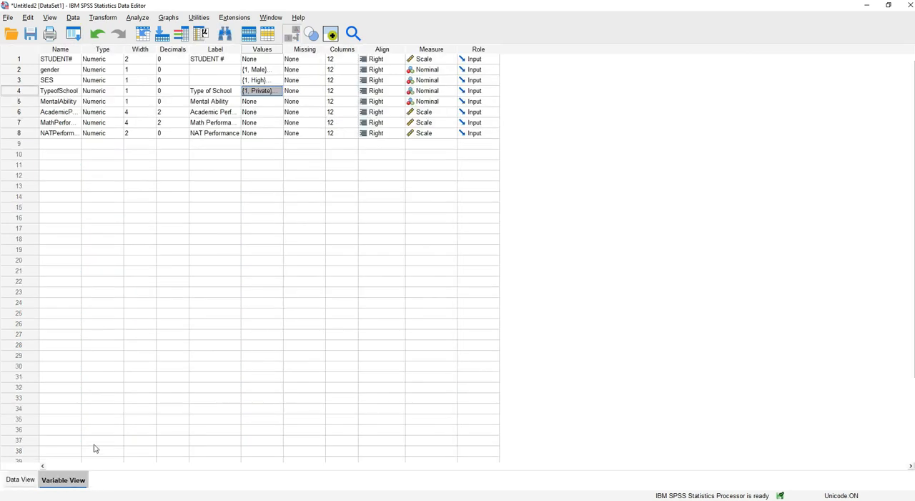
click(263, 103)
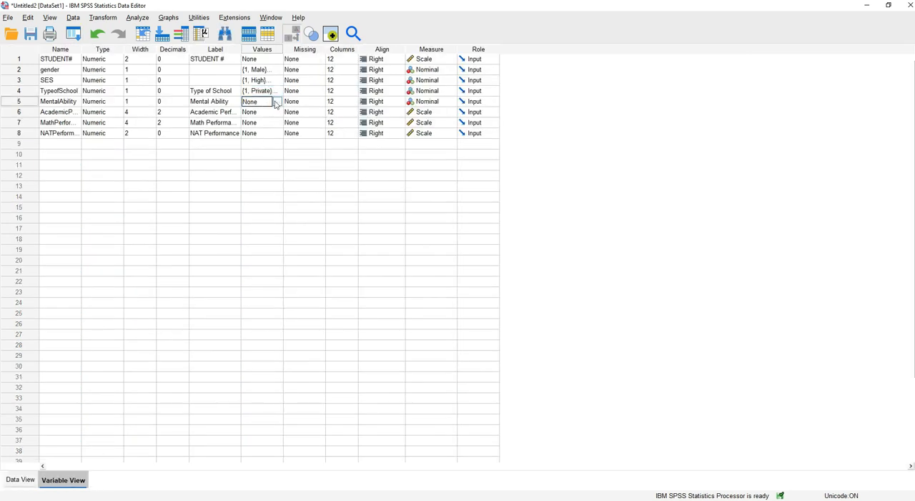
click(278, 102)
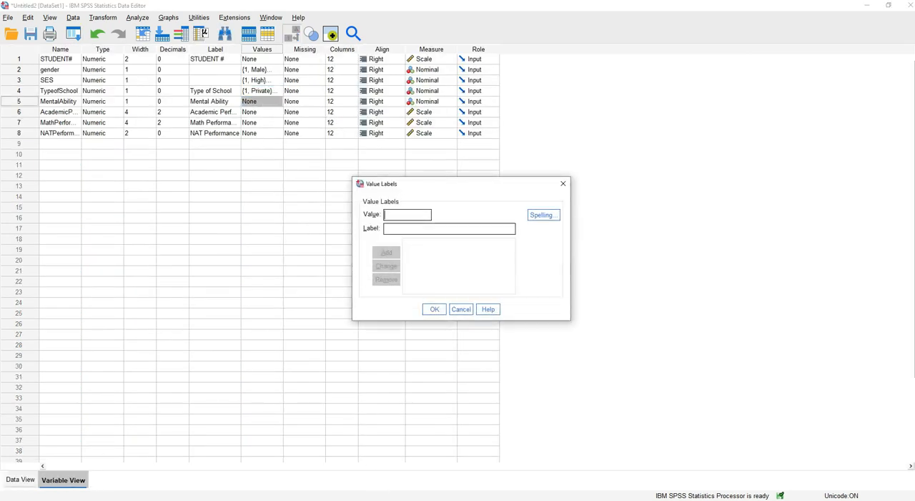
click(373, 471)
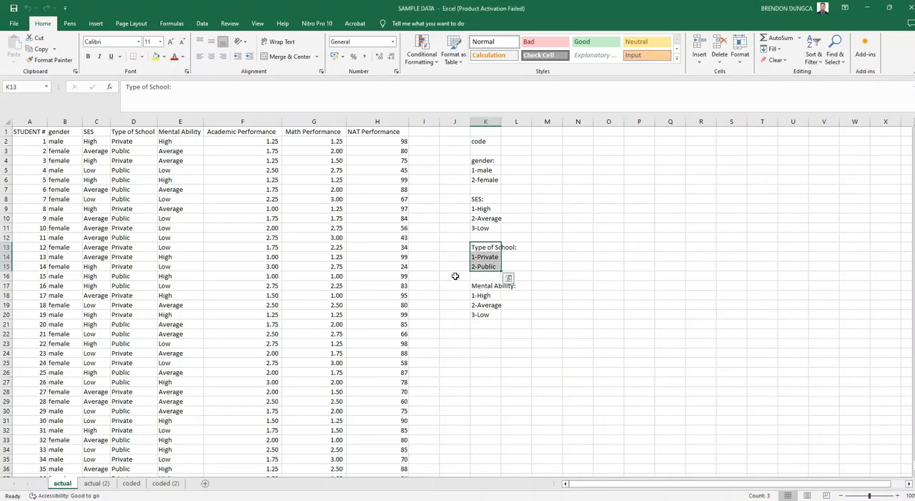
drag(486, 288, 512, 309)
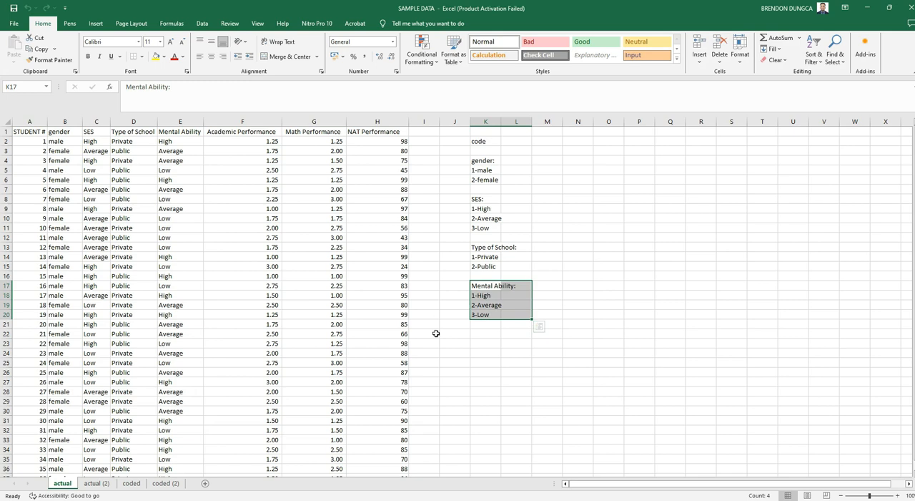
Back in SPSS, define the MentalAbility value labels as 1 = High, 2 = Average and 3 = Low
mouse_move(404, 494)
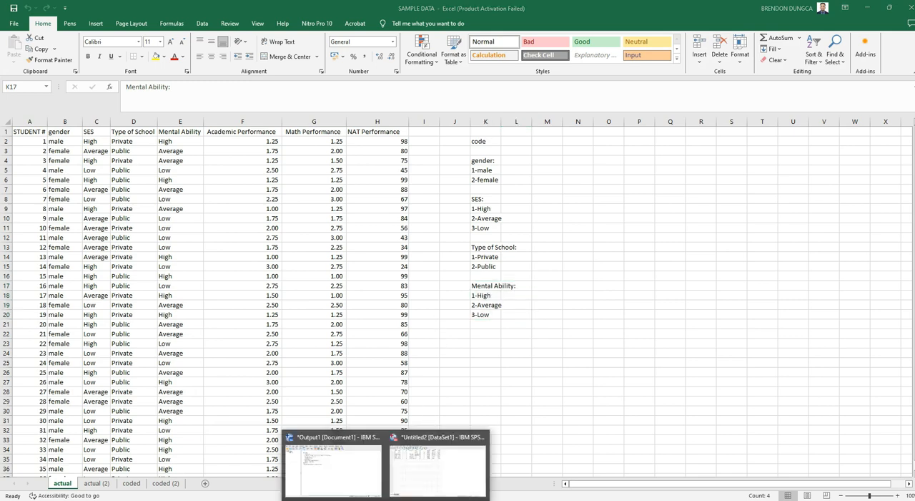
click(402, 469)
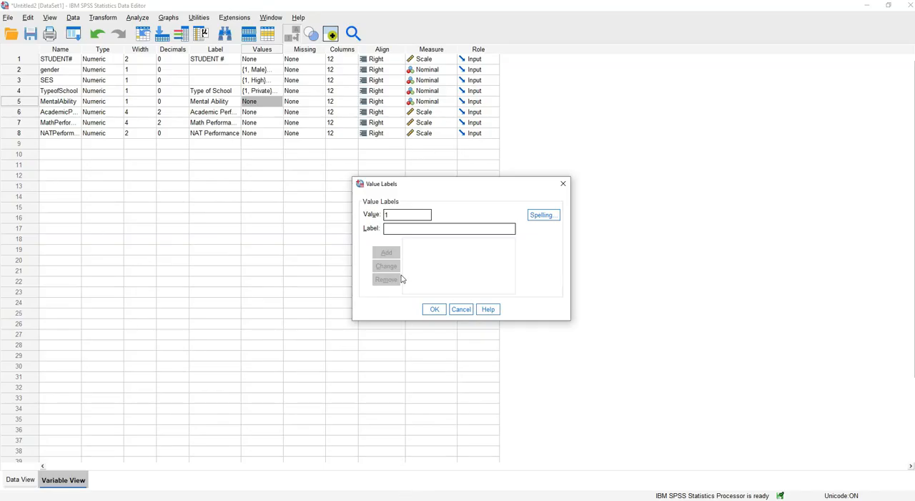
text(High)
click(386, 253)
text(Average)
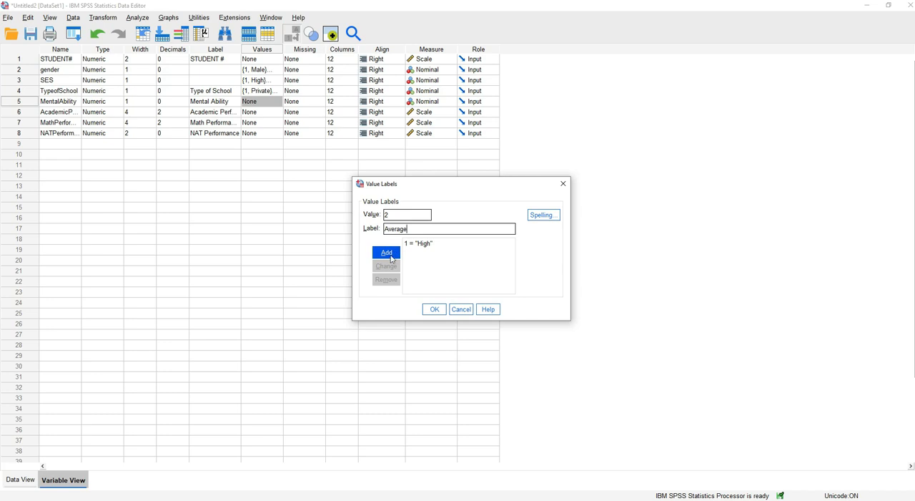
click(389, 255)
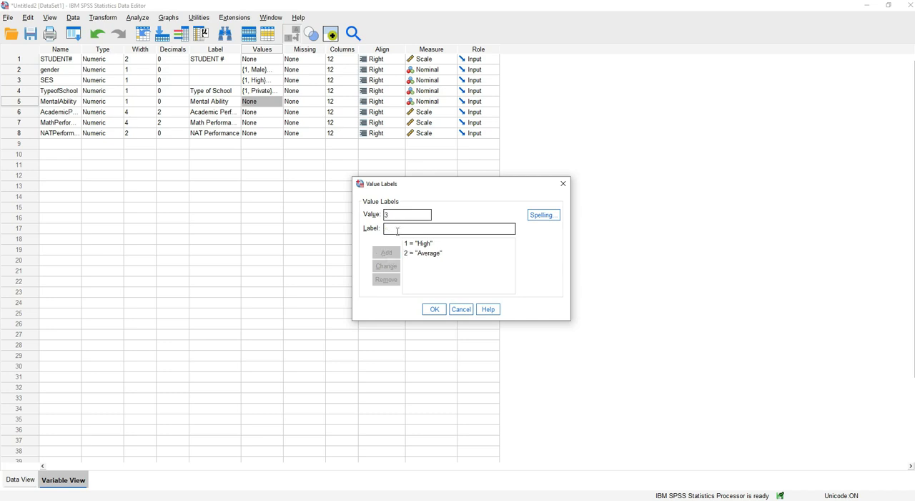
text(Low)
click(395, 254)
click(435, 310)
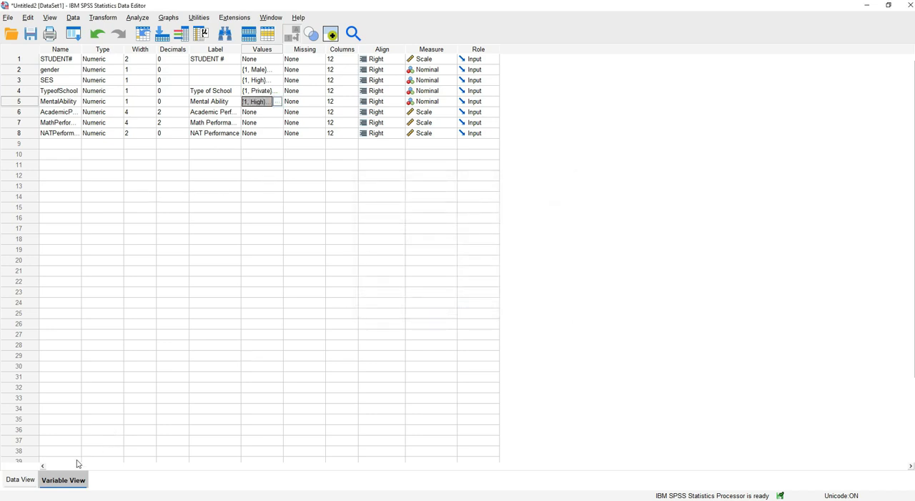
Review the MentalAbility labels across the student records, toggling value labels off and on to compare them with the codes
click(21, 479)
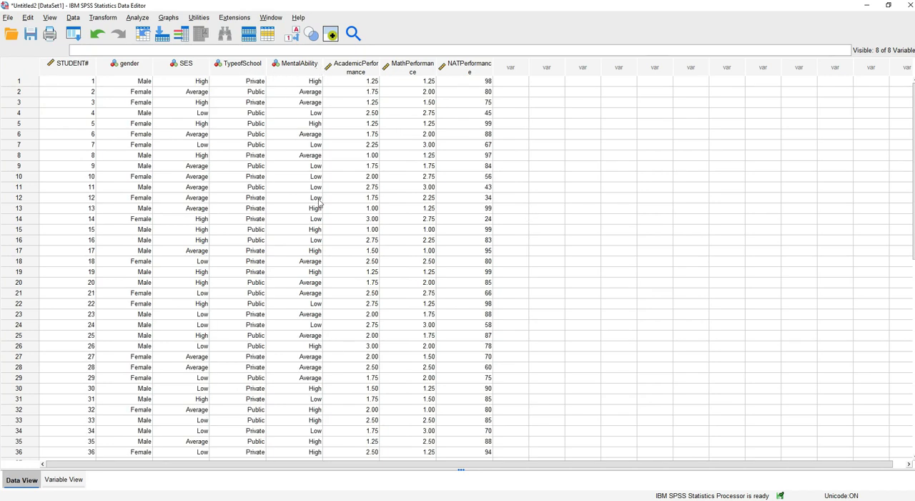
scroll(307, 404, down, 5)
scroll(308, 404, up, 4)
scroll(307, 404, up, 1)
click(291, 35)
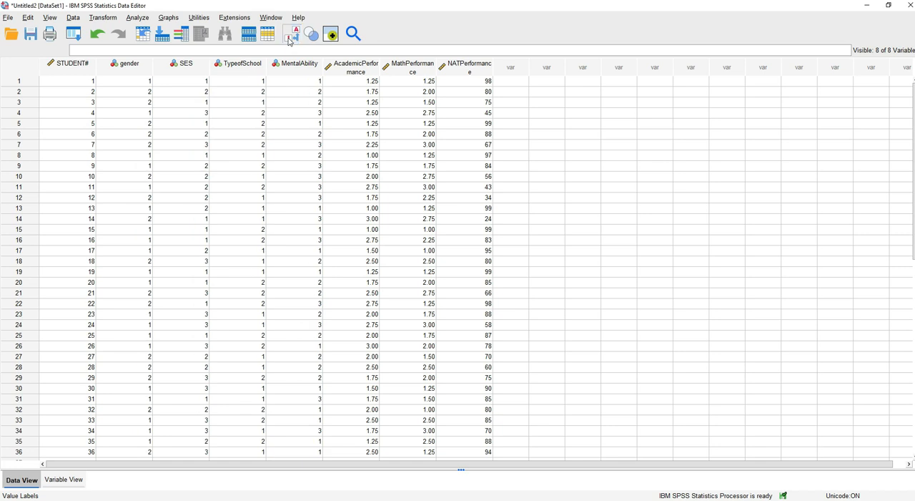
click(290, 37)
click(290, 37)
click(291, 38)
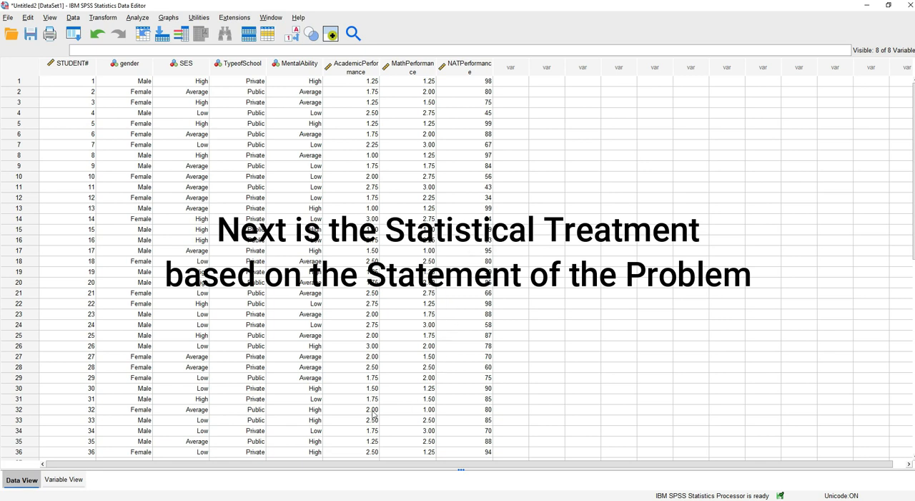
Check the value labels of all variables in the variable definitions and return to the student data grid
click(63, 479)
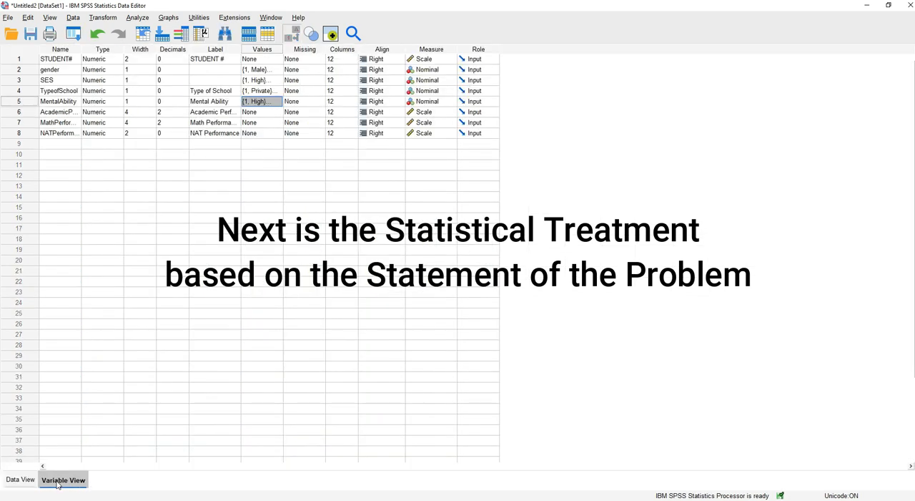
click(243, 206)
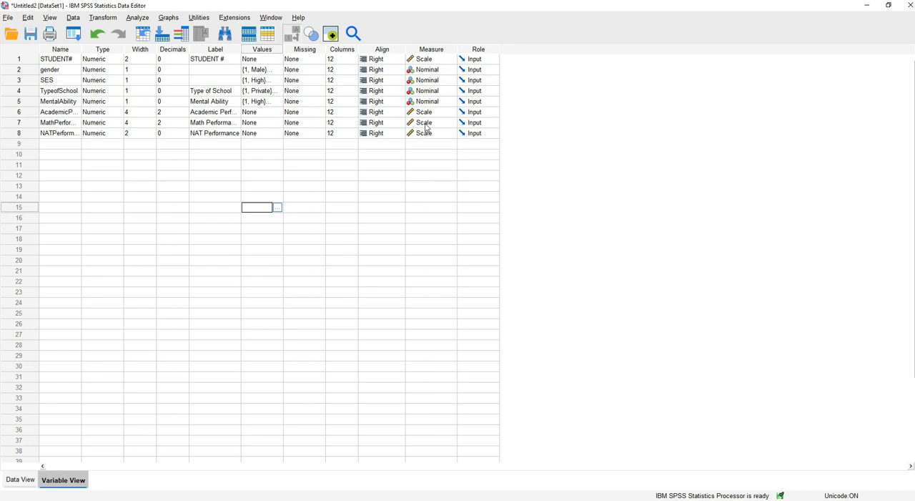
click(18, 479)
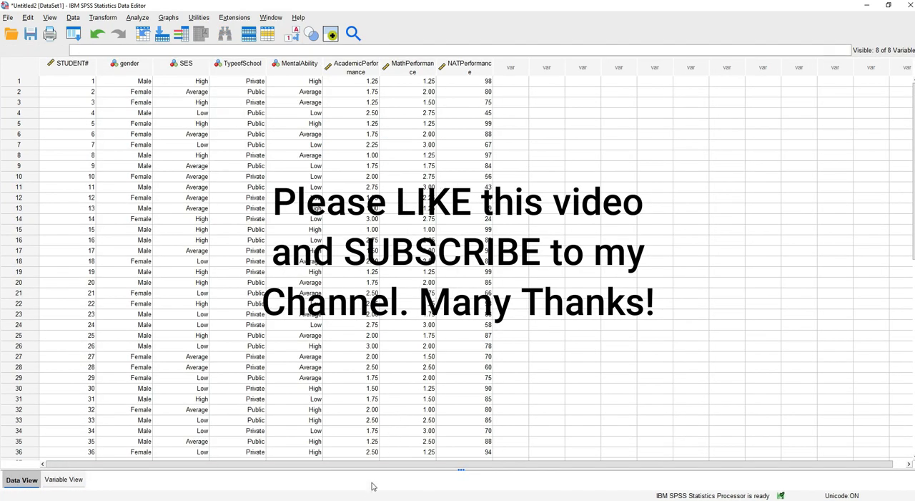